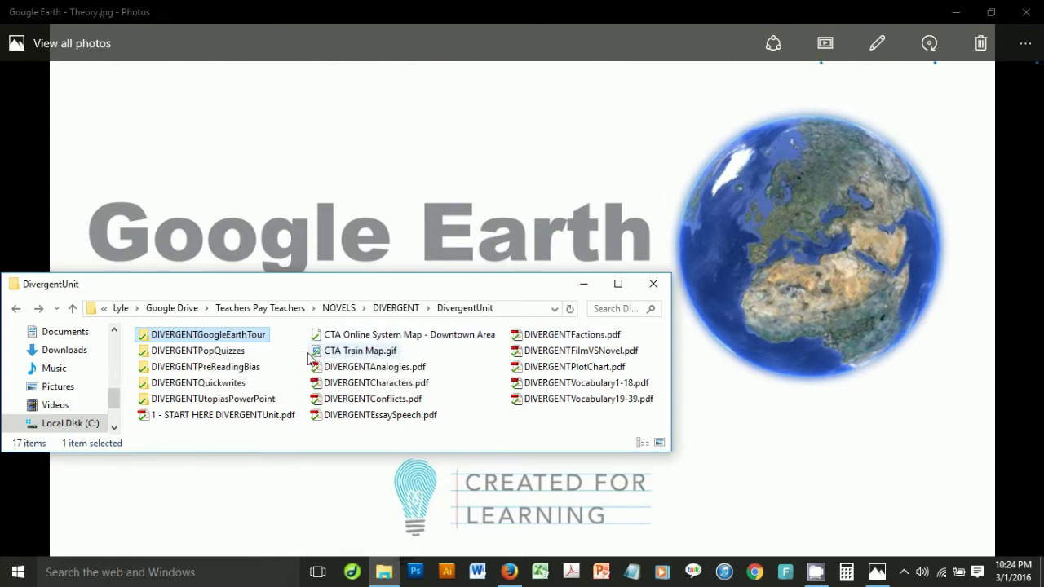
# Open DIVERGENTGoogleEarthTour.kmz from the DIVERGENTGoogleEarthTour folder in Google Earth and collapse the Search section.
pyautogui.doubleClick(208, 336)
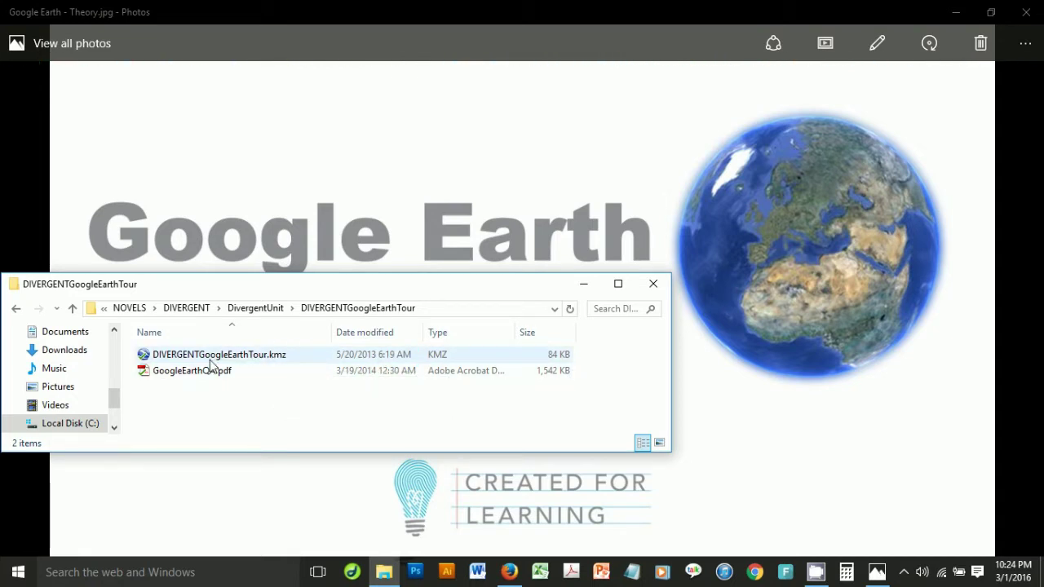
pyautogui.click(259, 360)
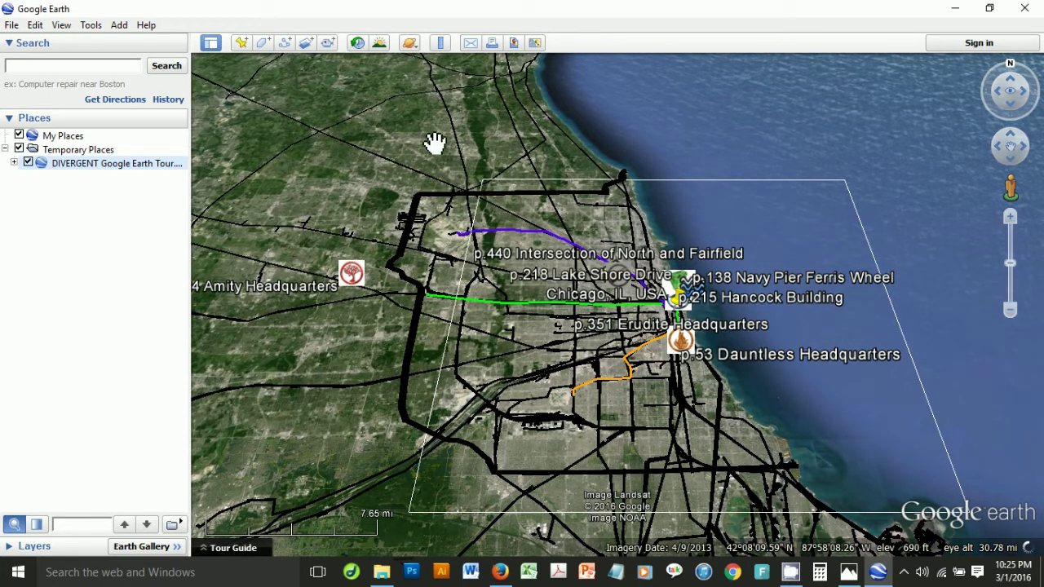
pyautogui.click(10, 44)
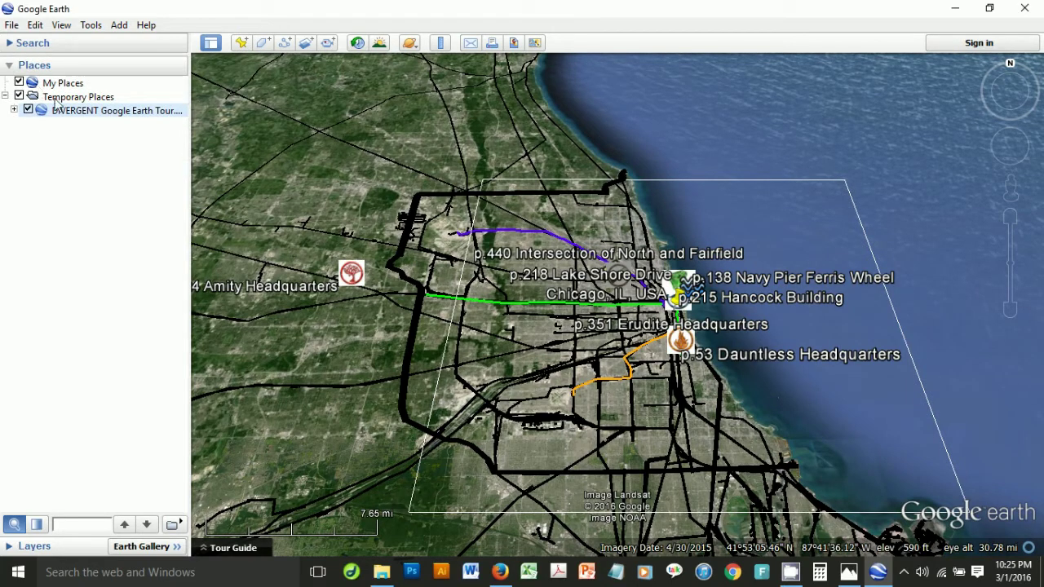
# Enlarge the Layers list, toggle the 3D Buildings layer off and on again, and collapse the list.
pyautogui.click(9, 547)
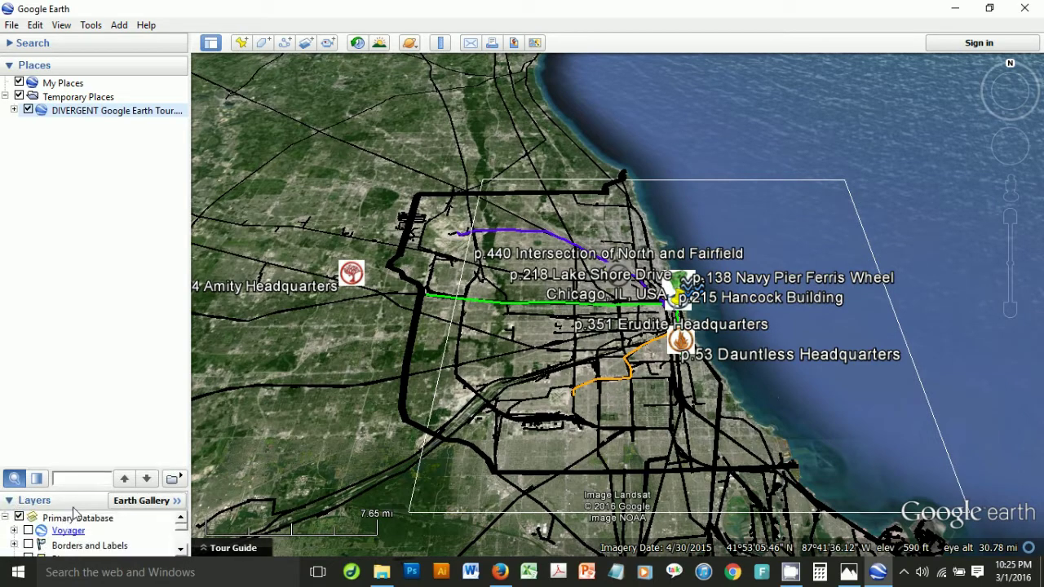
pyautogui.moveTo(78, 486); pyautogui.dragTo(83, 310)
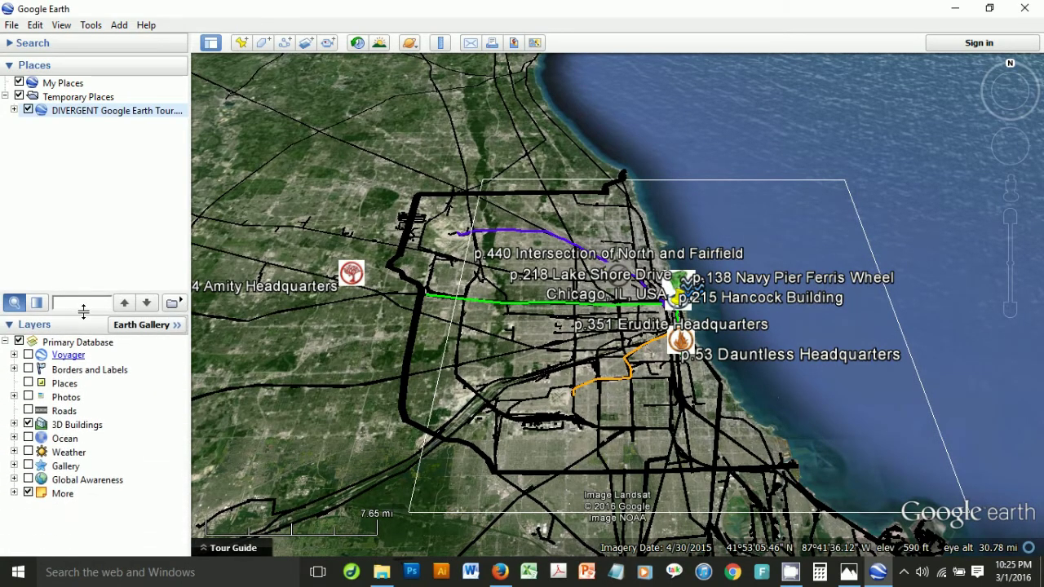
pyautogui.click(29, 424)
pyautogui.click(29, 425)
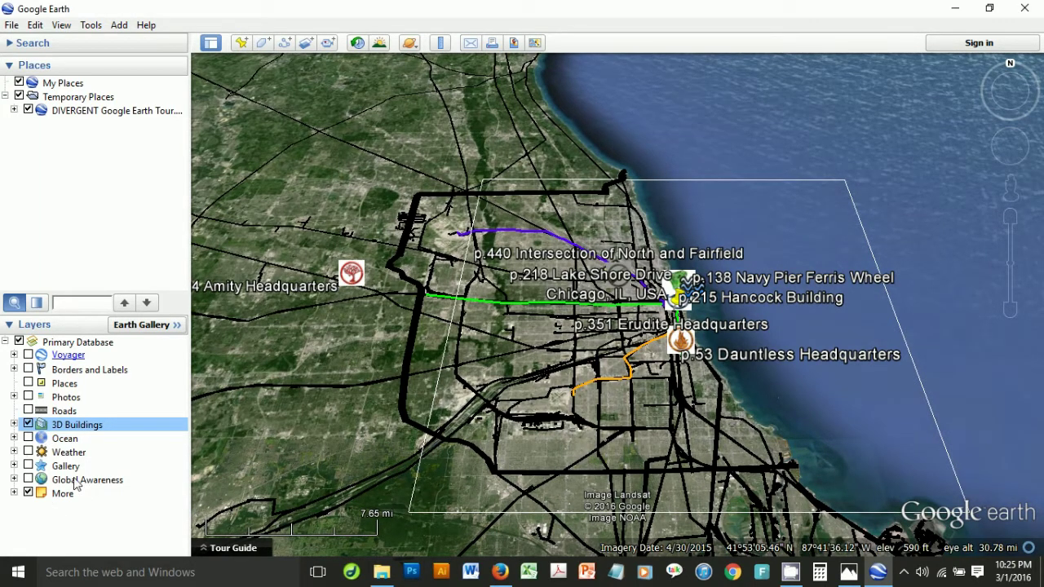
pyautogui.click(9, 325)
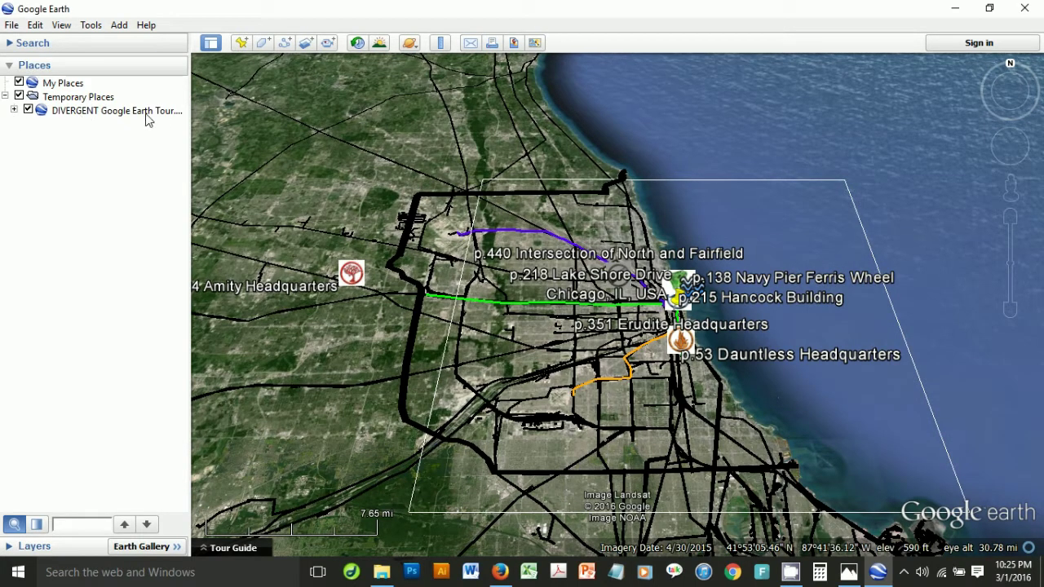
# Expand the DIVERGENT Google Earth Tour to list its placemarks and widen the sidebar to fit their names.
pyautogui.click(14, 110)
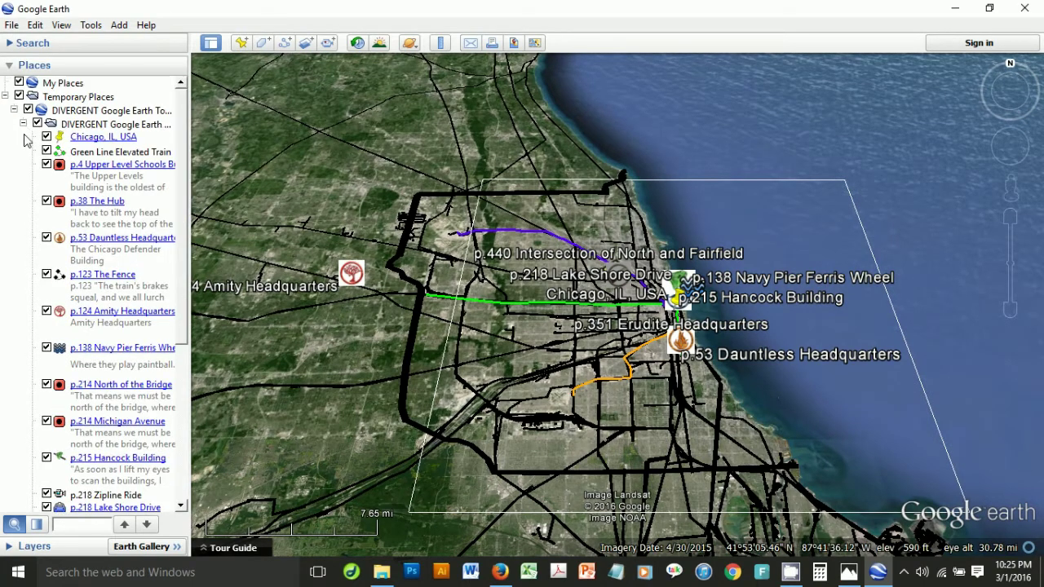
pyautogui.moveTo(190, 168); pyautogui.dragTo(242, 169)
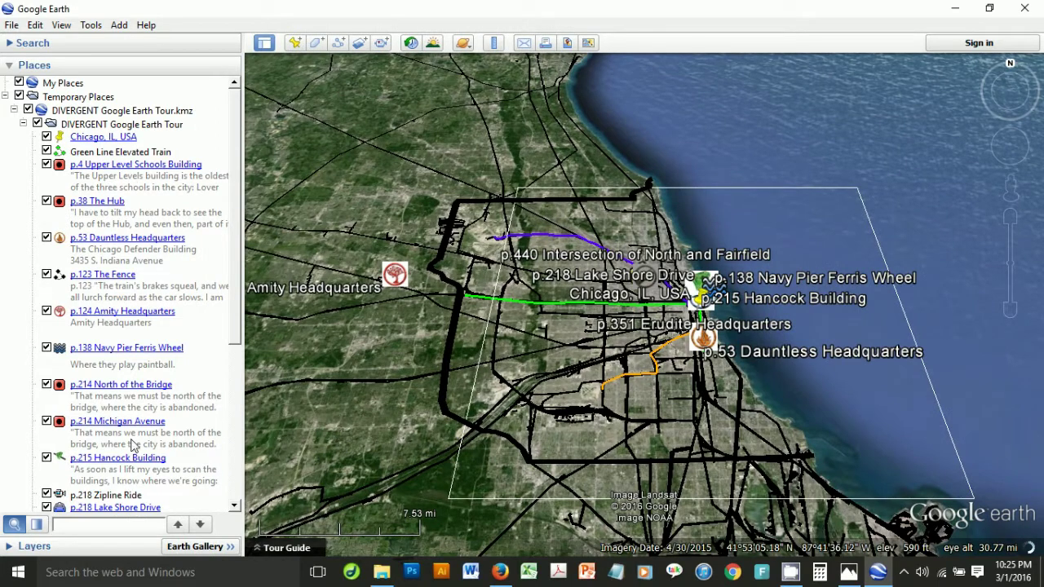
pyautogui.moveTo(232, 281); pyautogui.dragTo(251, 220)
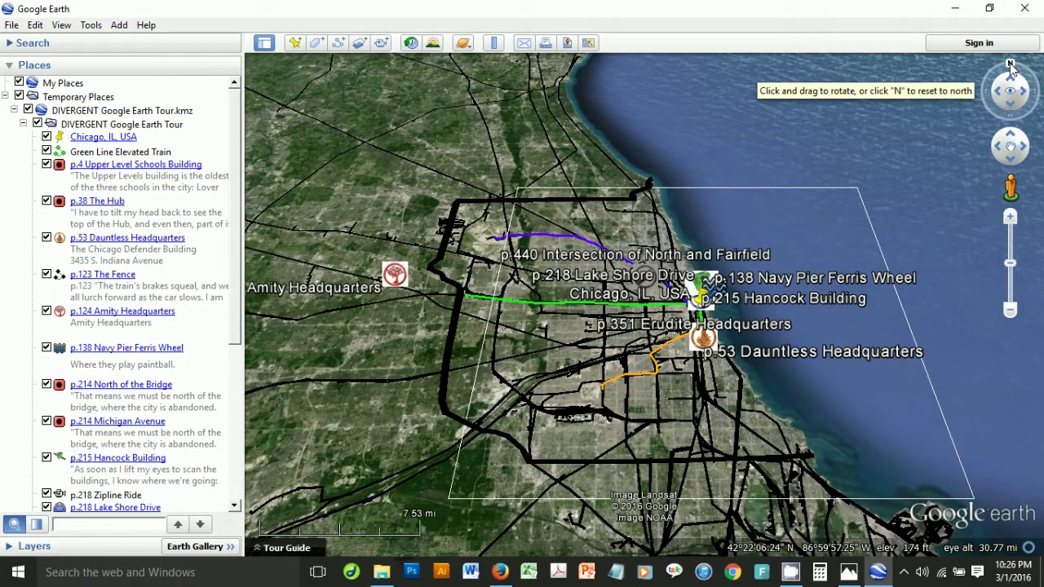
# Try the map navigation controls by rotating away from north, moving the view, and zooming in and out.
pyautogui.moveTo(1011, 67); pyautogui.dragTo(1029, 114)
pyautogui.click(1013, 157)
pyautogui.click(1010, 218)
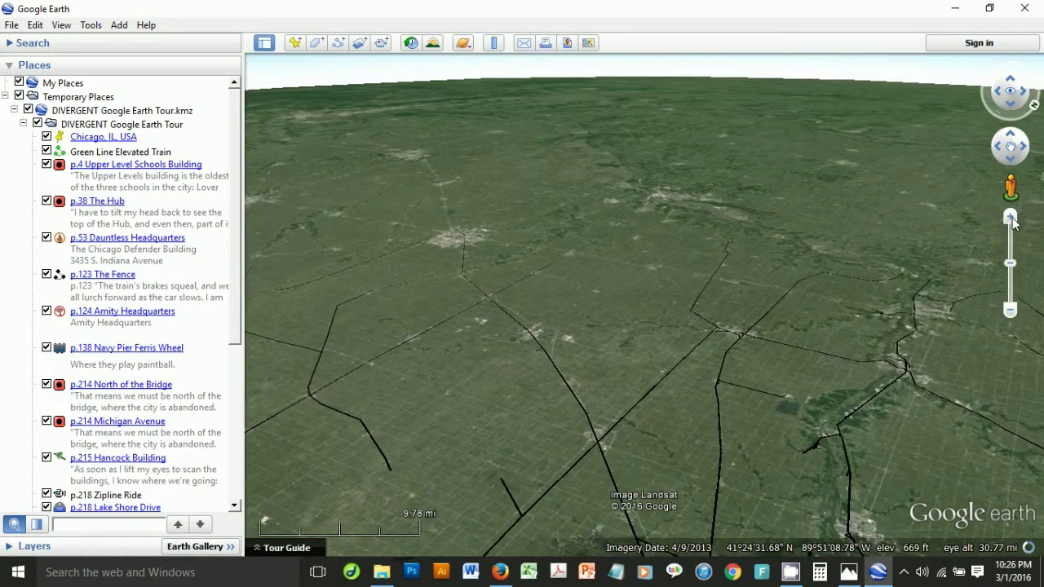
pyautogui.click(1012, 310)
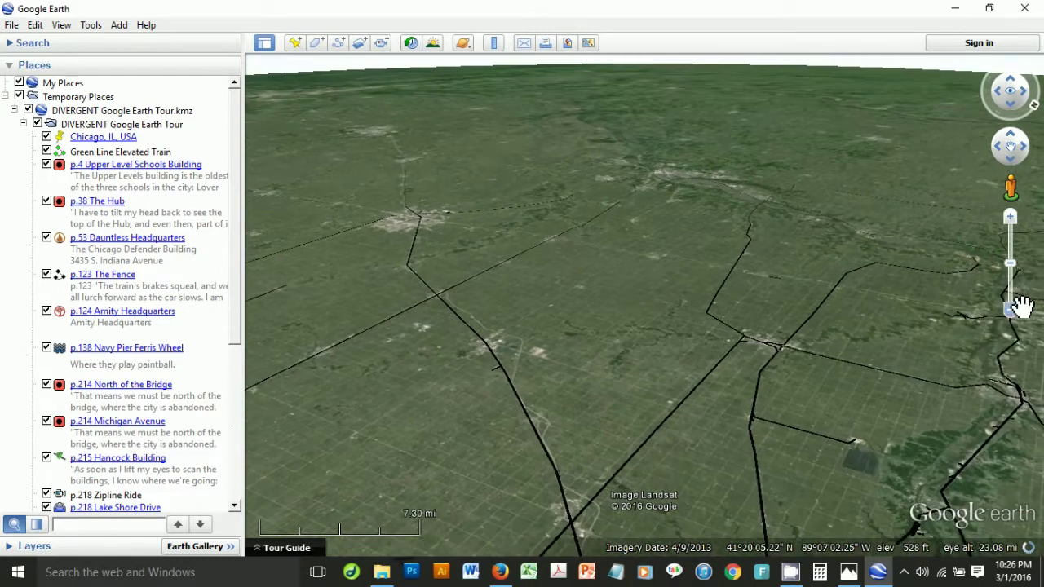
pyautogui.moveTo(1013, 266); pyautogui.dragTo(1011, 226)
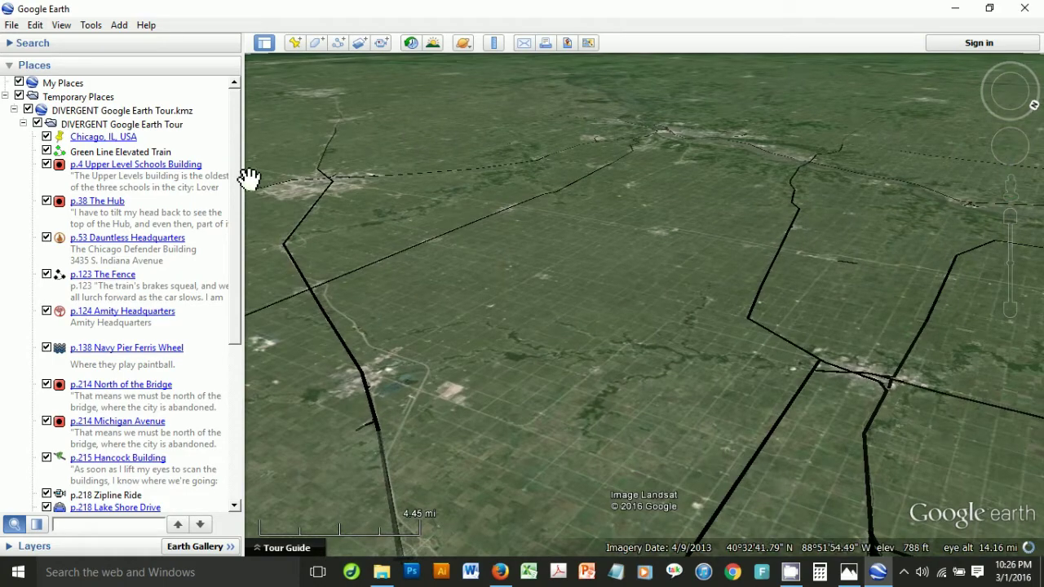
# Turn and pan the map back to the Chicago placemarks and train lines along the lake shore.
pyautogui.moveTo(564, 252); pyautogui.dragTo(456, 236)
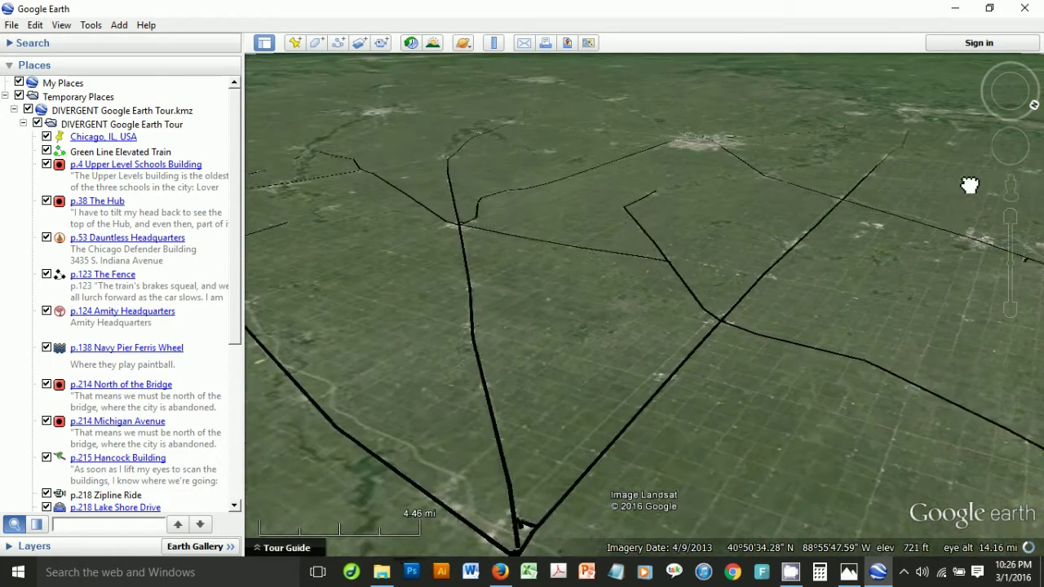
pyautogui.moveTo(1023, 109)
pyautogui.mouseDown()
pyautogui.moveTo(1030, 76)
pyautogui.moveTo(992, 69)
pyautogui.mouseUp()
pyautogui.moveTo(681, 169); pyautogui.dragTo(749, 393)
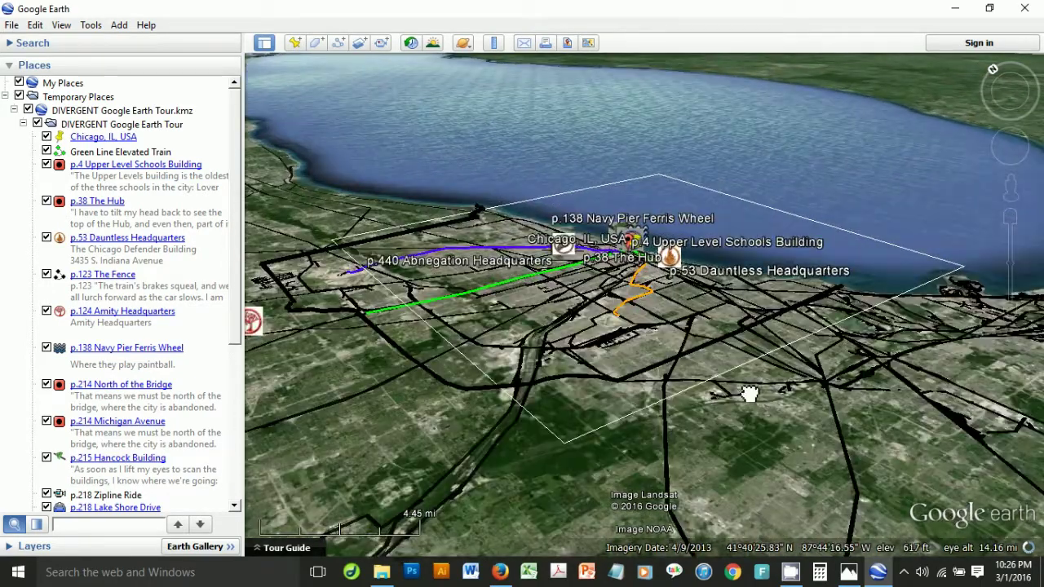
pyautogui.moveTo(668, 337); pyautogui.dragTo(727, 372)
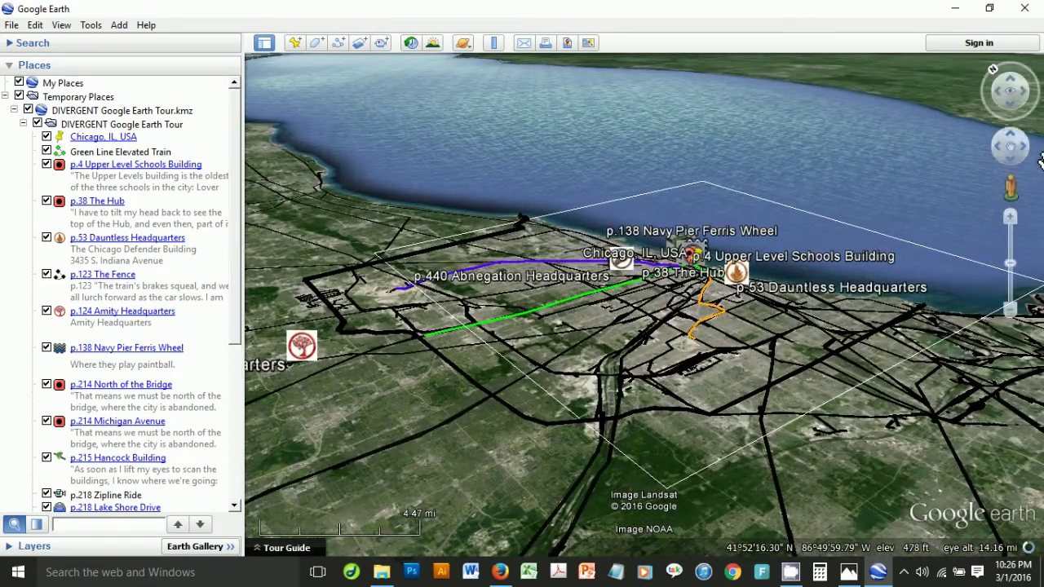
# Enter Street View on the Chicago River, look around and move along the water, and return to the Chicago, IL, USA placemark.
pyautogui.moveTo(984, 192)
pyautogui.mouseDown()
pyautogui.moveTo(782, 245)
pyautogui.moveTo(725, 281)
pyautogui.moveTo(667, 285)
pyautogui.moveTo(680, 263)
pyautogui.mouseUp()
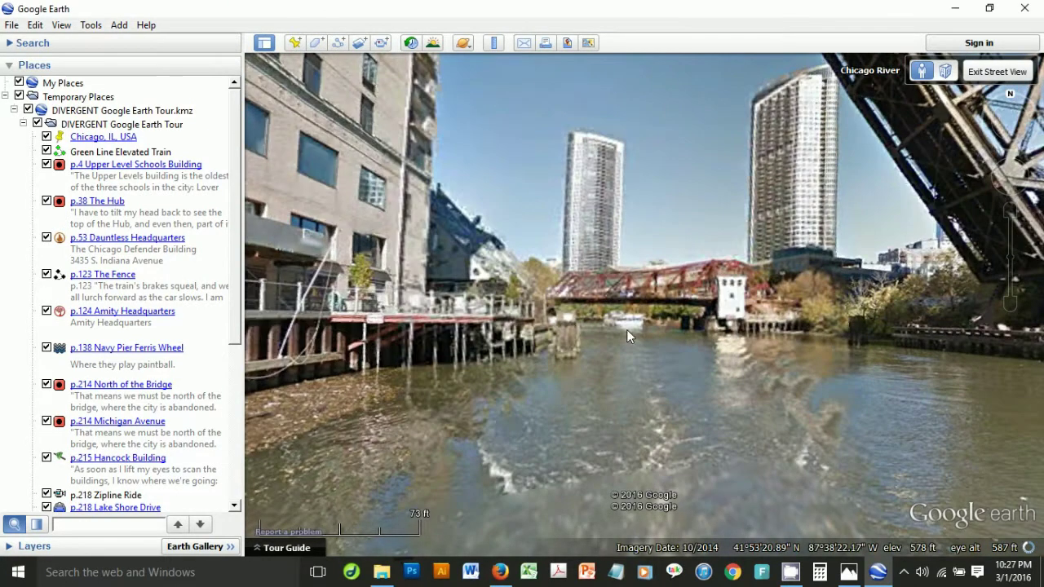
pyautogui.moveTo(473, 250); pyautogui.dragTo(538, 260)
pyautogui.moveTo(428, 252); pyautogui.dragTo(938, 246)
pyautogui.doubleClick(653, 263)
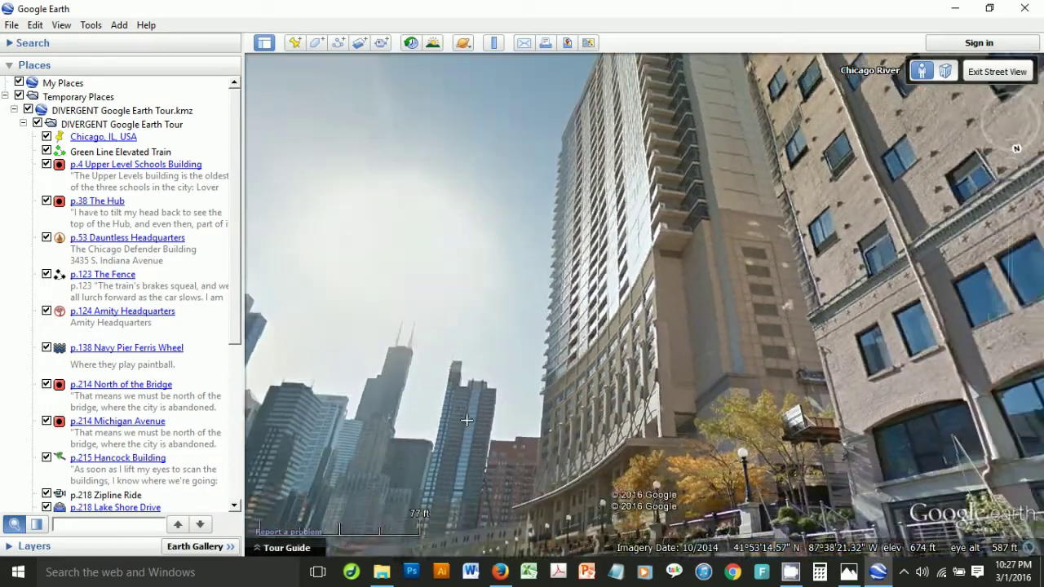
pyautogui.doubleClick(466, 420)
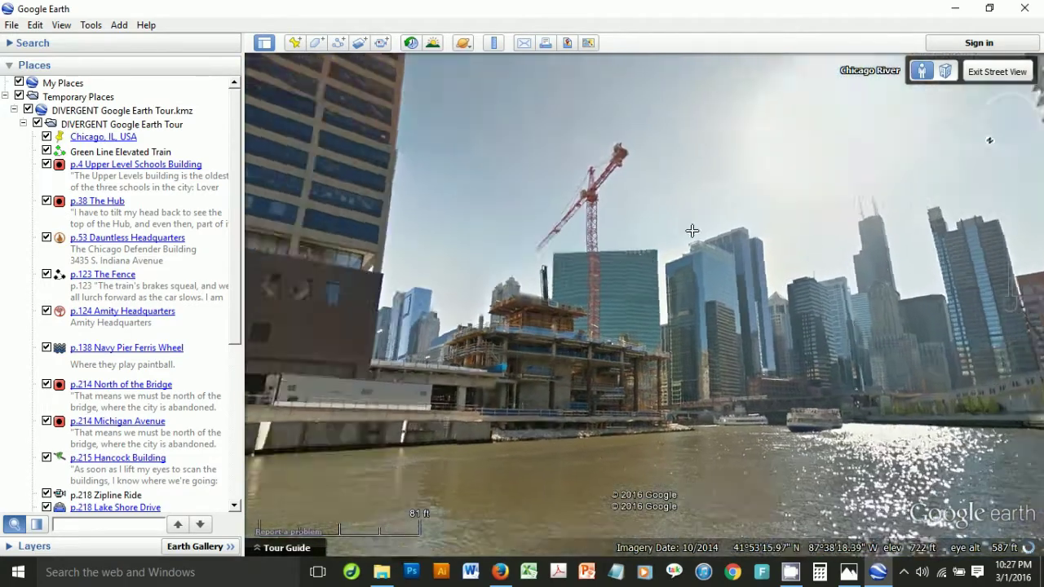
pyautogui.moveTo(692, 231); pyautogui.dragTo(838, 258)
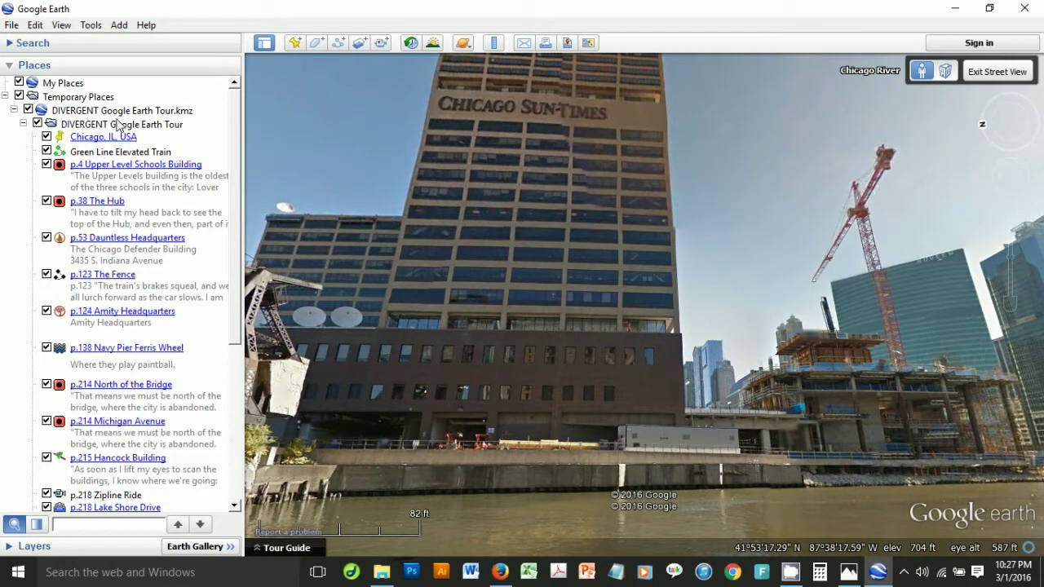
pyautogui.doubleClick(139, 138)
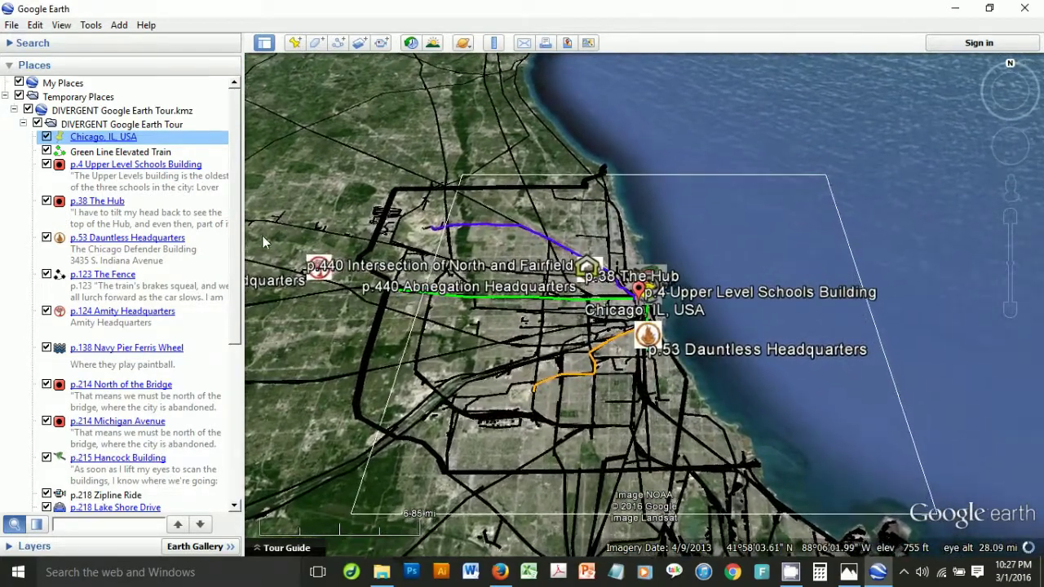
# Visit the p.4 Upper Level Schools Building placemark and look around its surroundings on S Dearborn St in Street View.
pyautogui.doubleClick(141, 185)
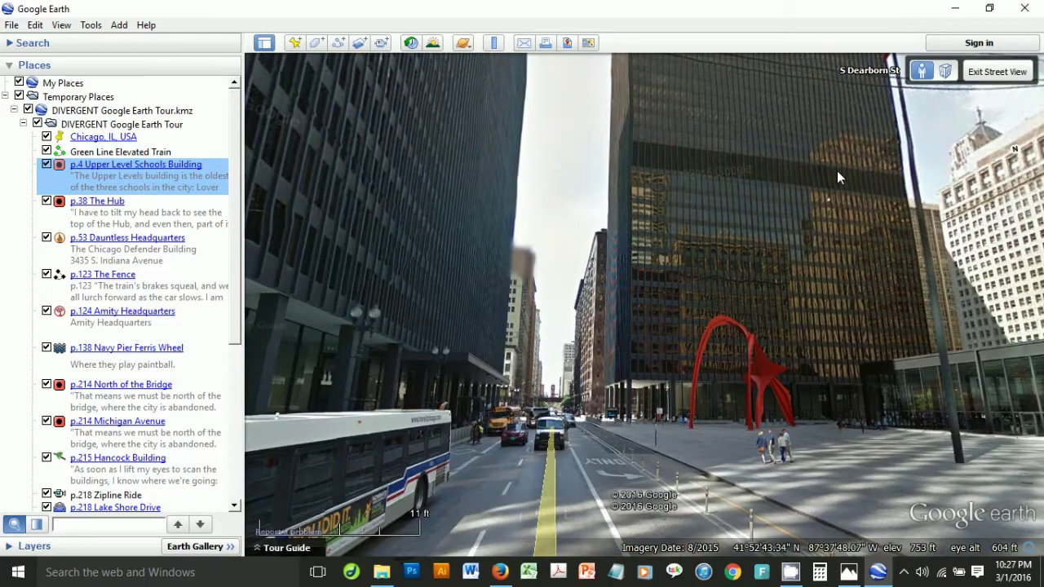
pyautogui.moveTo(474, 163); pyautogui.dragTo(142, 279)
pyautogui.moveTo(762, 465); pyautogui.dragTo(594, 305)
pyautogui.moveTo(801, 394); pyautogui.dragTo(612, 214)
pyautogui.moveTo(771, 304); pyautogui.dragTo(464, 232)
pyautogui.moveTo(630, 215); pyautogui.dragTo(496, 413)
pyautogui.moveTo(685, 318); pyautogui.dragTo(729, 427)
pyautogui.moveTo(478, 322); pyautogui.dragTo(760, 298)
pyautogui.moveTo(615, 382)
pyautogui.mouseDown()
pyautogui.moveTo(658, 365)
pyautogui.moveTo(815, 237)
pyautogui.mouseUp()
pyautogui.moveTo(444, 343)
pyautogui.mouseDown()
pyautogui.moveTo(696, 262)
pyautogui.moveTo(814, 403)
pyautogui.mouseUp()
pyautogui.moveTo(725, 253); pyautogui.dragTo(598, 229)
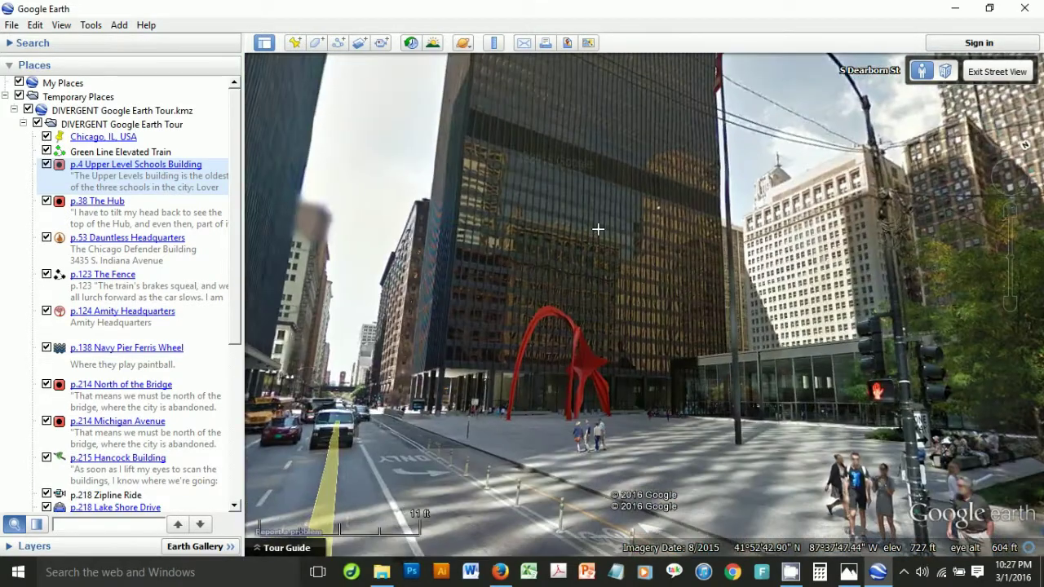
# Fly to the p.53 Dauntless Headquarters placemark and move in close to it beside the green train line.
pyautogui.doubleClick(148, 260)
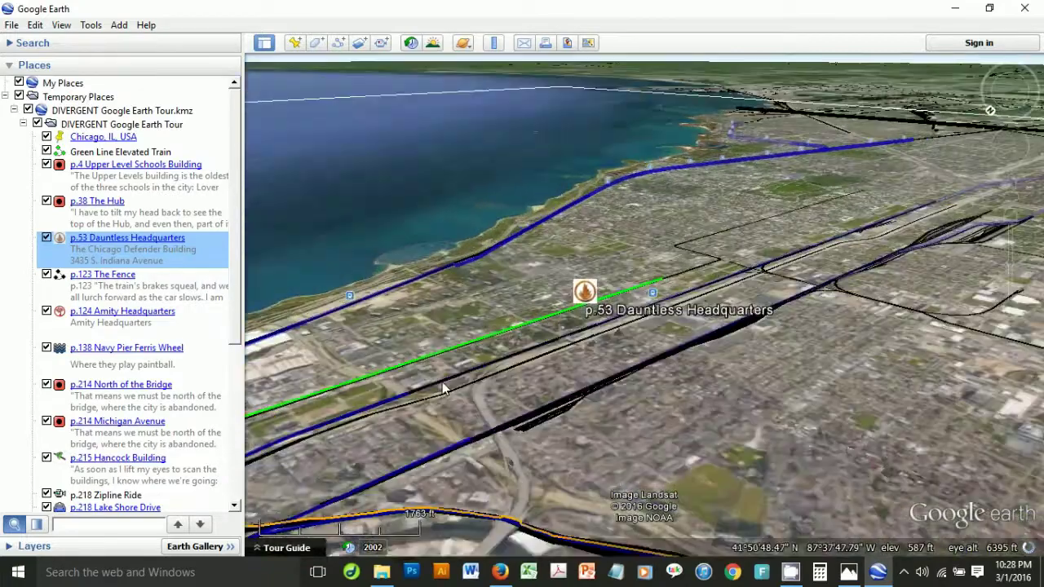
pyautogui.scroll(5, 413, 397)
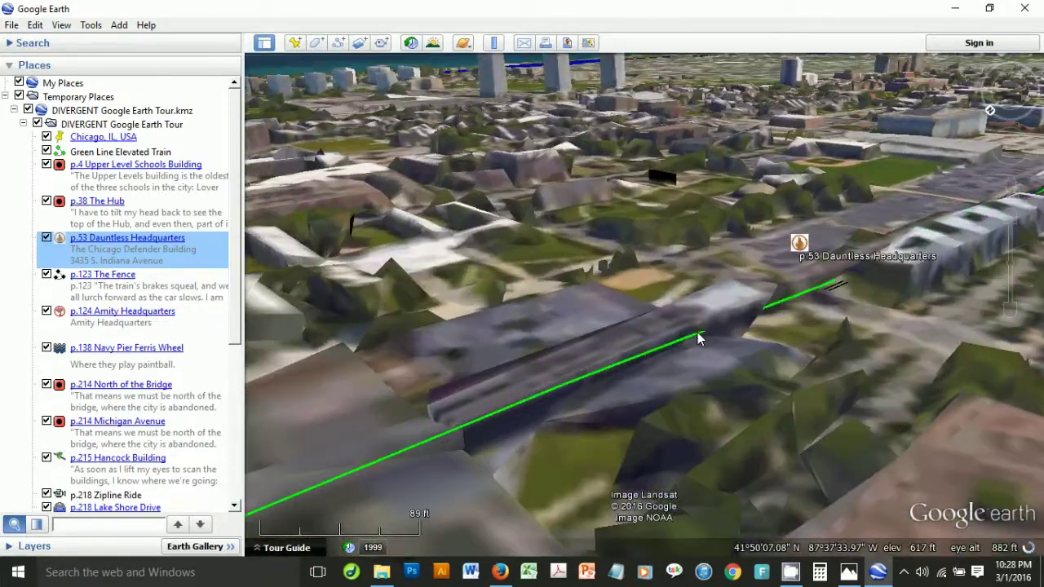
pyautogui.scroll(2, 700, 294)
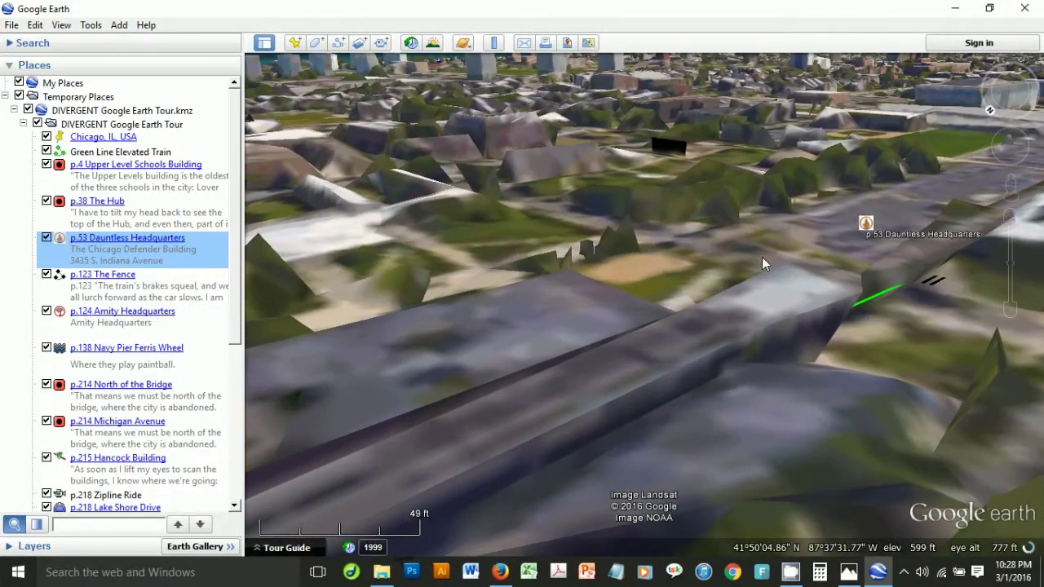
pyautogui.moveTo(769, 258); pyautogui.dragTo(590, 318)
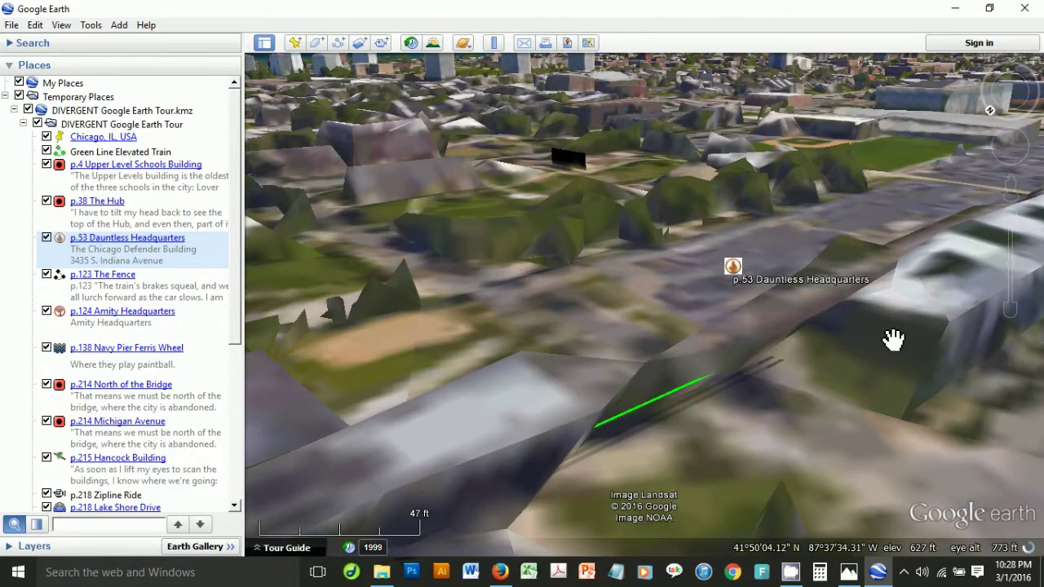
pyautogui.moveTo(888, 342); pyautogui.dragTo(626, 305)
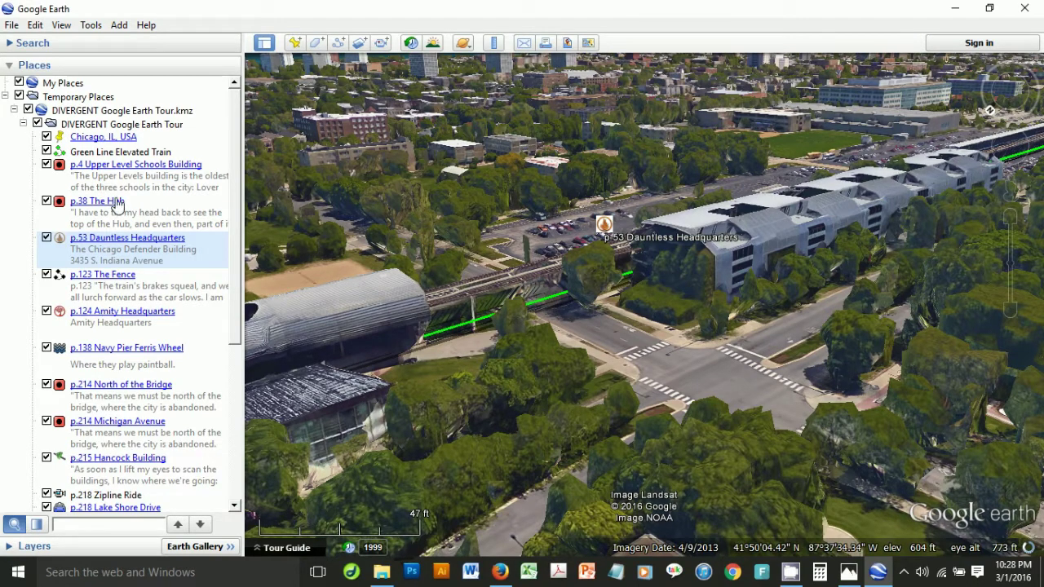
# Rotate the view around Dauntless Headquarters to examine the elevated tracks and parking lot from the opposite side.
pyautogui.moveTo(650, 288)
pyautogui.mouseDown()
pyautogui.moveTo(710, 366)
pyautogui.moveTo(696, 371)
pyautogui.mouseUp()
pyautogui.moveTo(736, 276); pyautogui.dragTo(727, 339)
pyautogui.moveTo(995, 114)
pyautogui.moveTo(990, 111)
pyautogui.mouseDown()
pyautogui.moveTo(981, 106)
pyautogui.moveTo(1003, 119)
pyautogui.moveTo(1038, 86)
pyautogui.moveTo(1039, 97)
pyautogui.mouseUp()
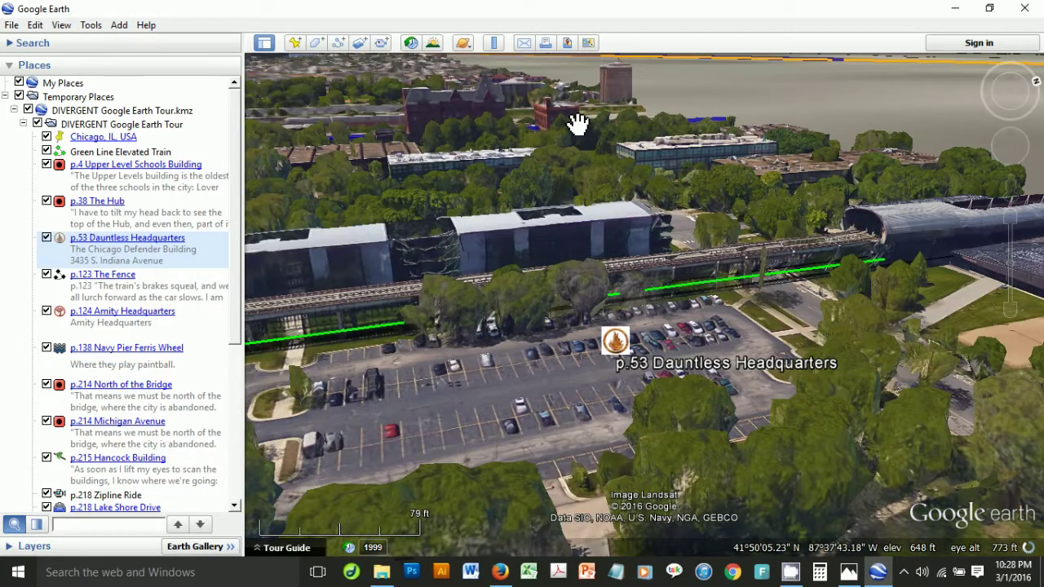
pyautogui.moveTo(738, 274); pyautogui.dragTo(776, 287)
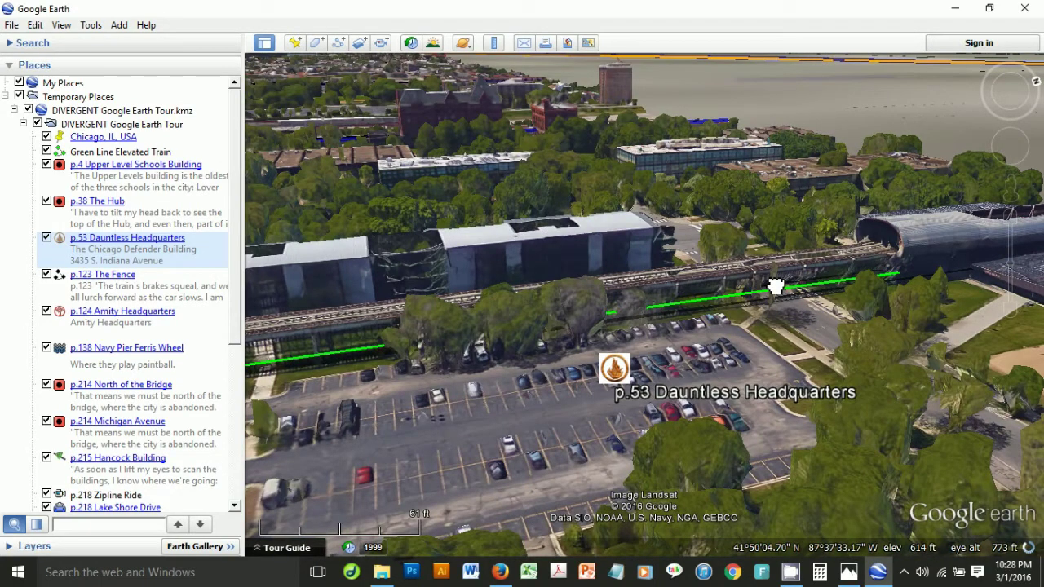
# Visit the p.138 Navy Pier Ferris Wheel placemark and look around the waterfront in Street View.
pyautogui.doubleClick(163, 364)
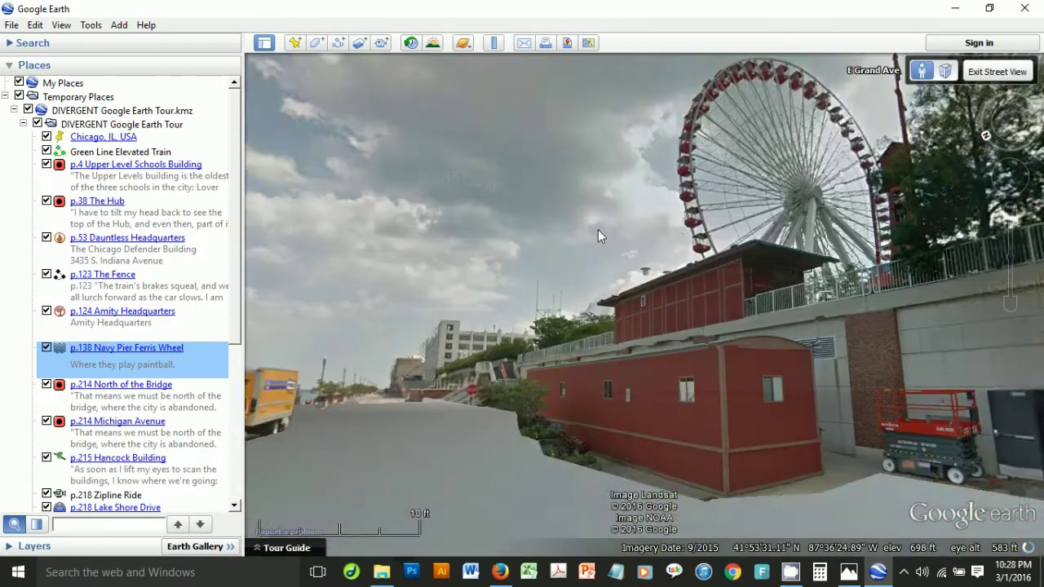
pyautogui.moveTo(682, 234); pyautogui.dragTo(799, 213)
pyautogui.moveTo(588, 239); pyautogui.dragTo(730, 134)
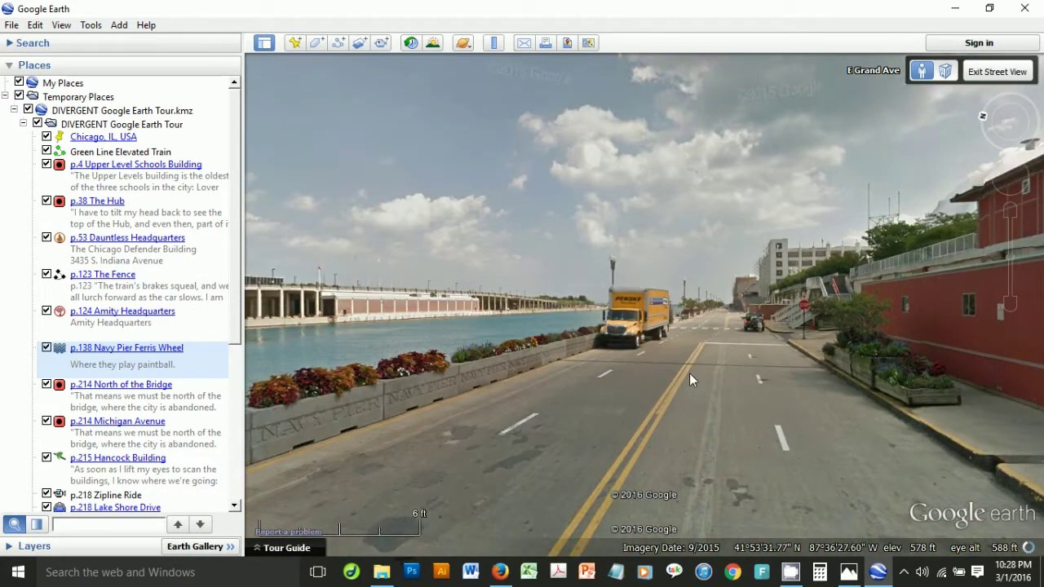
pyautogui.moveTo(689, 373); pyautogui.dragTo(585, 456)
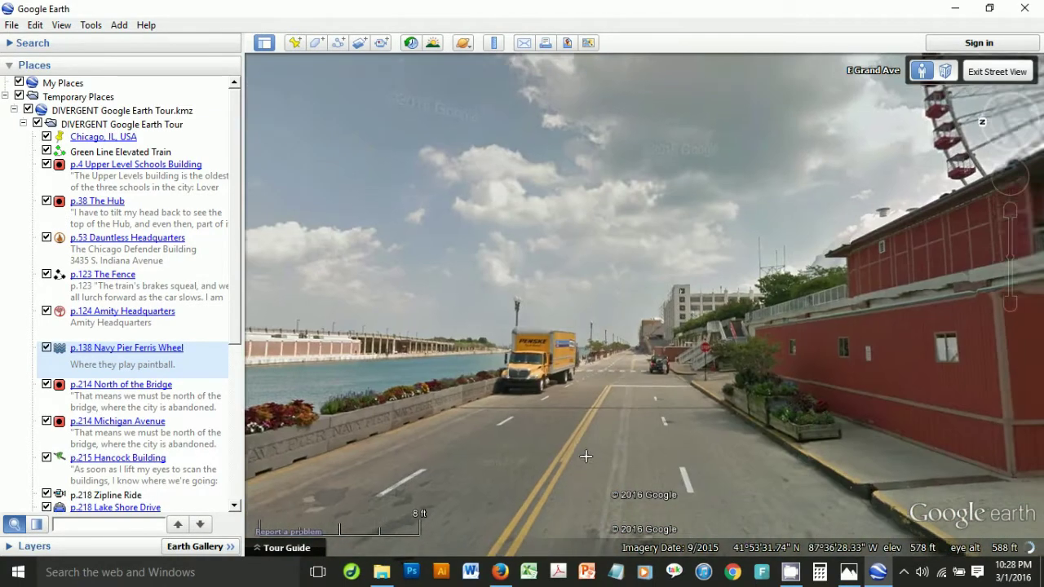
# Move along E Grand Ave in Street View and turn back to view the Ferris wheel and city skyline.
pyautogui.doubleClick(602, 407)
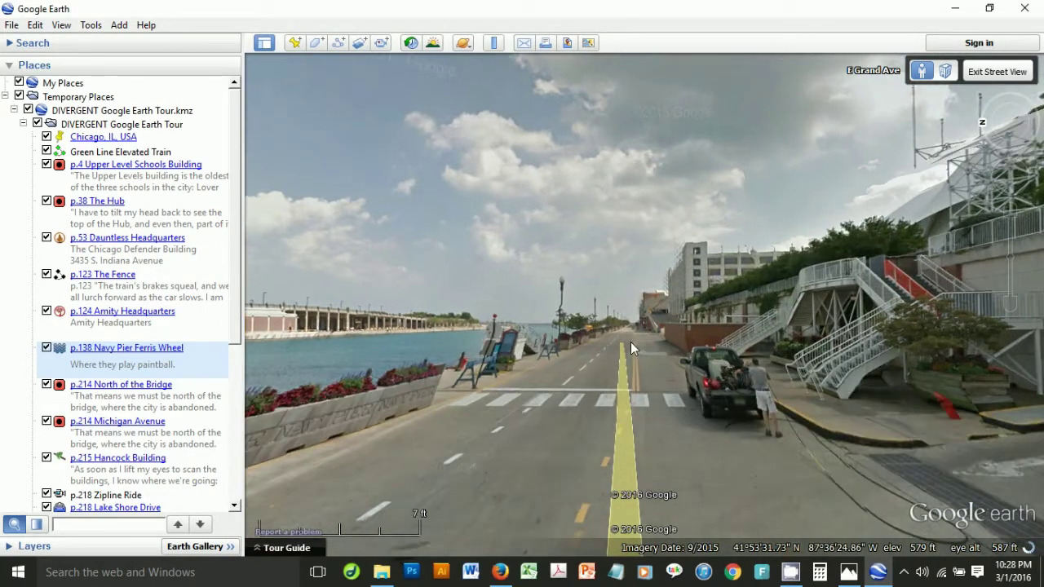
pyautogui.doubleClick(630, 343)
pyautogui.moveTo(859, 297); pyautogui.dragTo(456, 383)
pyautogui.moveTo(843, 279); pyautogui.dragTo(286, 436)
pyautogui.moveTo(808, 331); pyautogui.dragTo(618, 175)
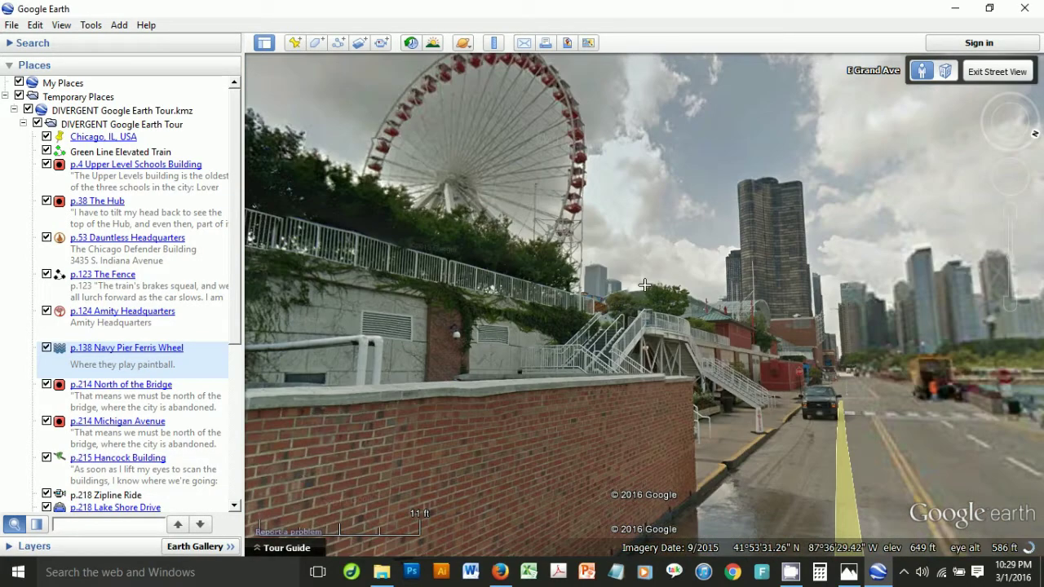
# Leave Street View at Navy Pier and tilt the 3D view up to show the Ferris wheel against the Chicago skyline.
pyautogui.moveTo(644, 285); pyautogui.dragTo(861, 320)
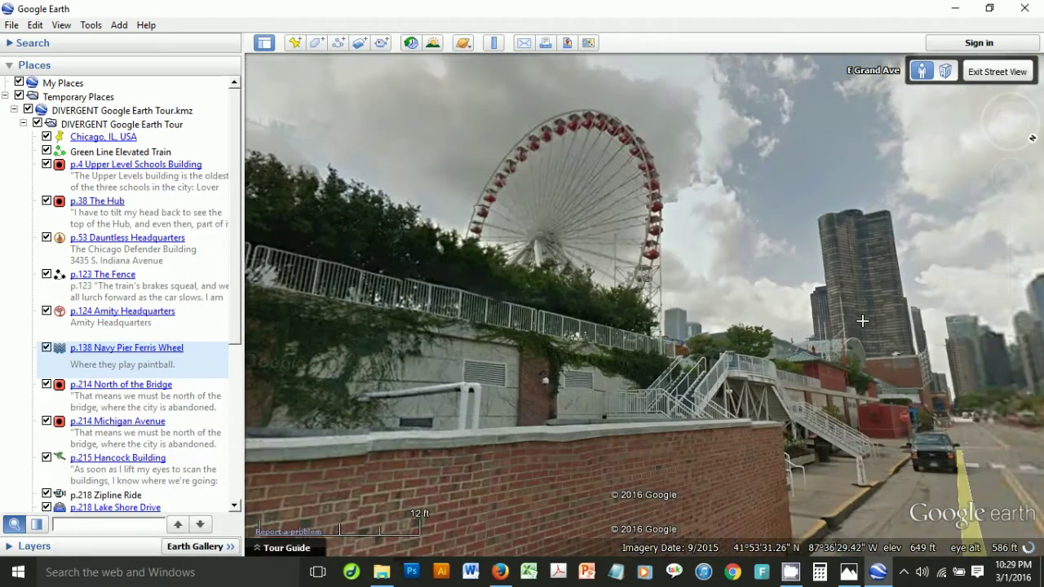
pyautogui.click(1006, 71)
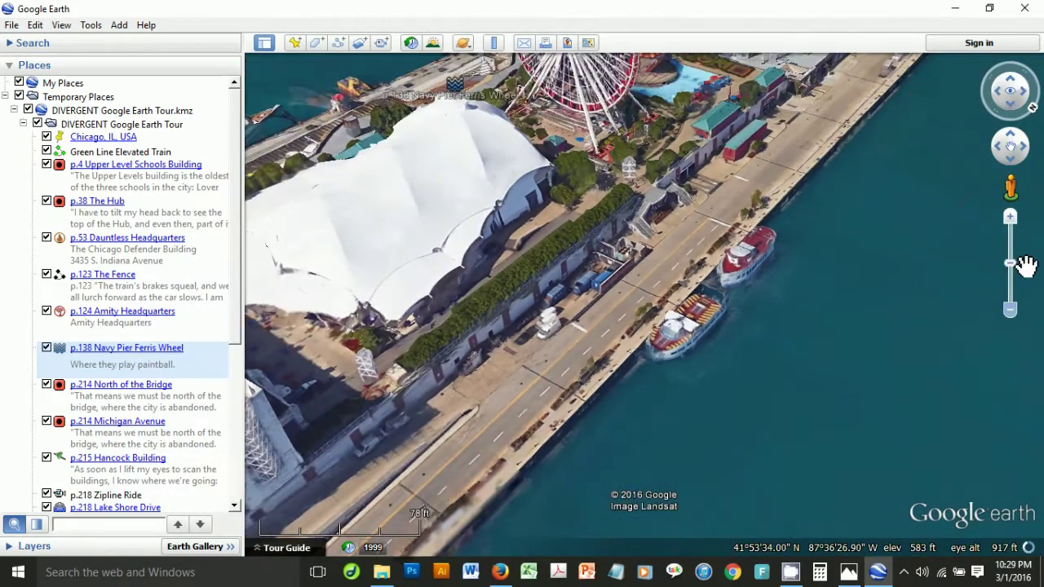
pyautogui.moveTo(1011, 81); pyautogui.dragTo(1017, 82)
pyautogui.moveTo(669, 153); pyautogui.dragTo(645, 158)
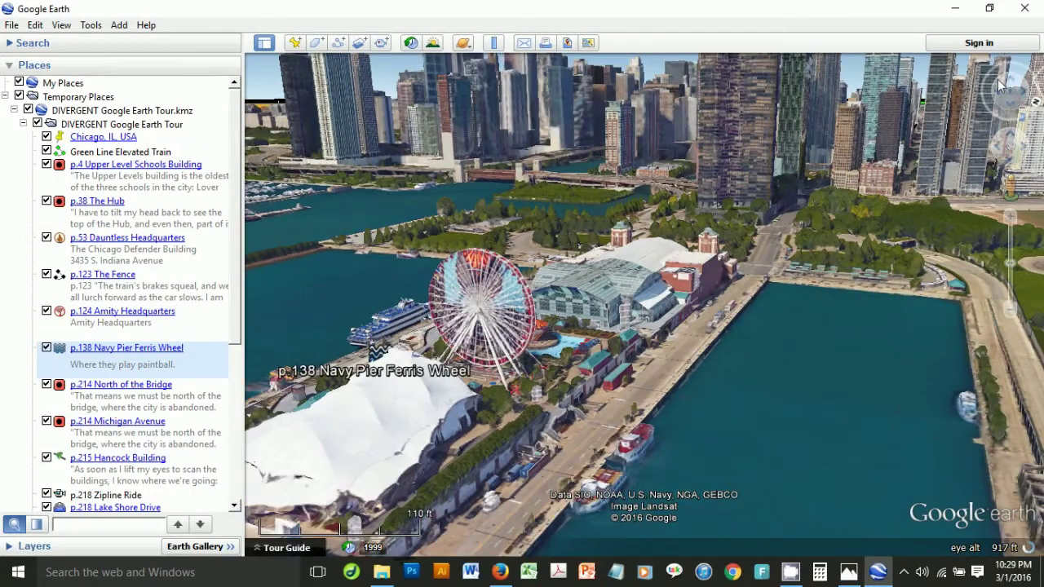
pyautogui.click(1011, 82)
pyautogui.moveTo(1011, 82); pyautogui.dragTo(1011, 81)
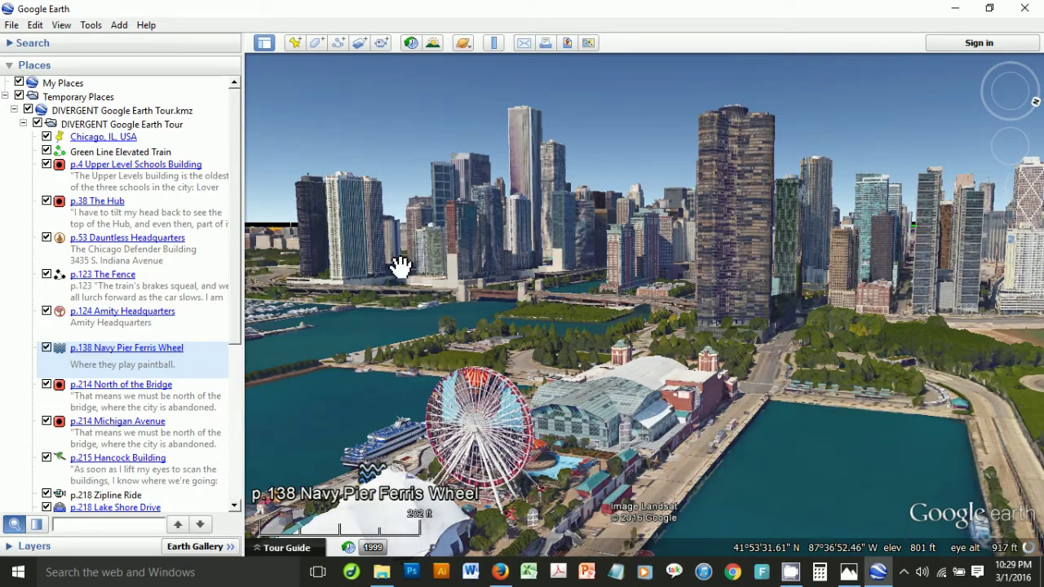
# Fly to the p.215 Hancock Building placemark and play the p.218 Zipline Ride tour.
pyautogui.moveTo(234, 290); pyautogui.dragTo(230, 438)
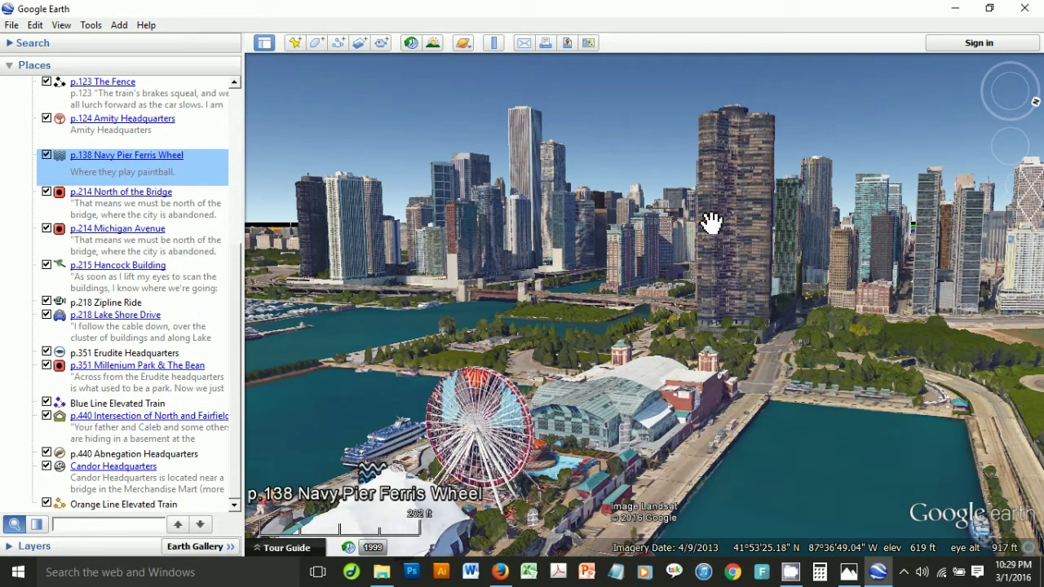
pyautogui.moveTo(950, 205); pyautogui.dragTo(913, 203)
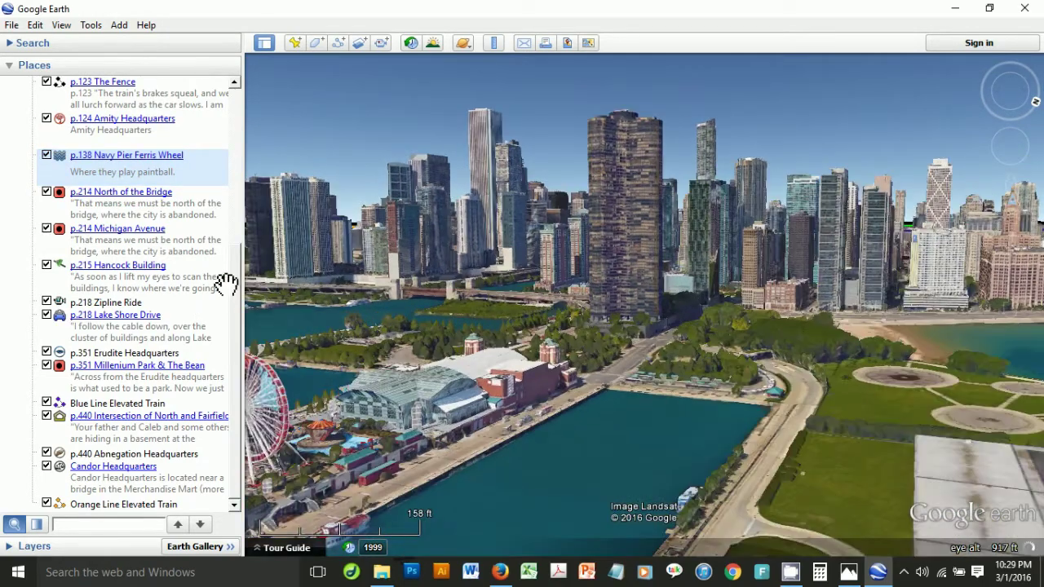
pyautogui.doubleClick(176, 281)
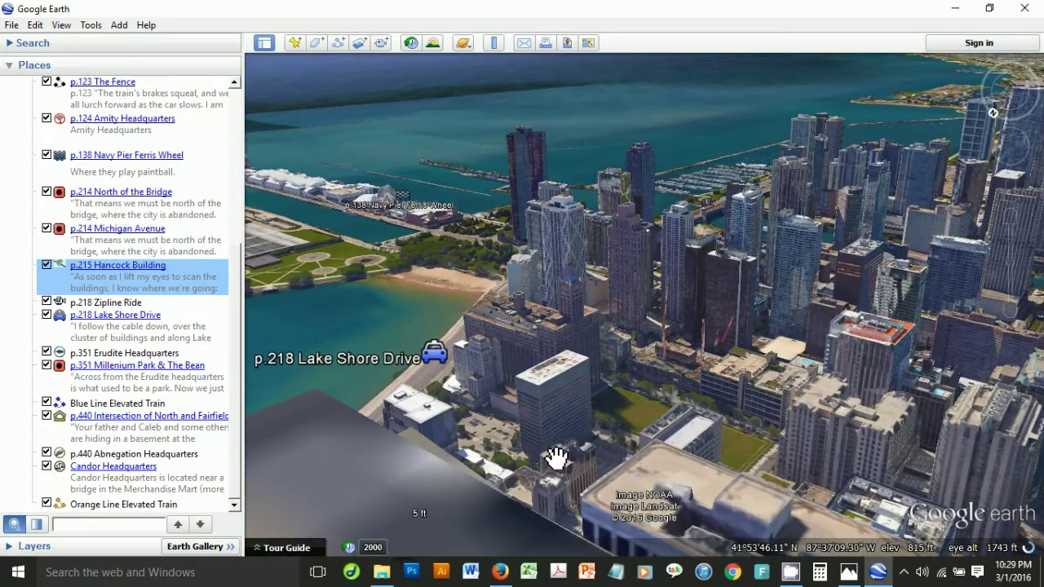
pyautogui.doubleClick(121, 303)
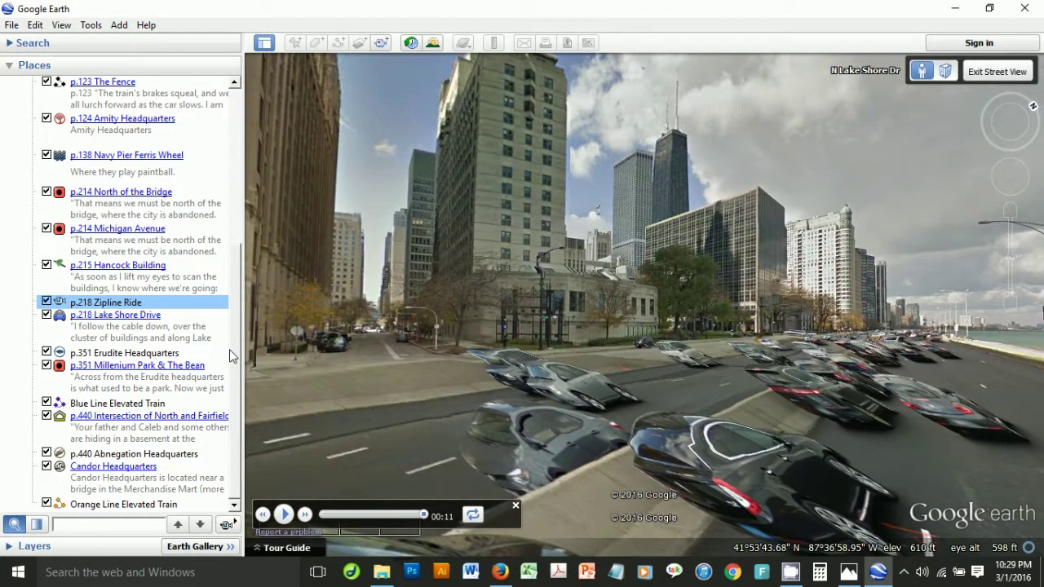
pyautogui.scroll(5, 229, 350)
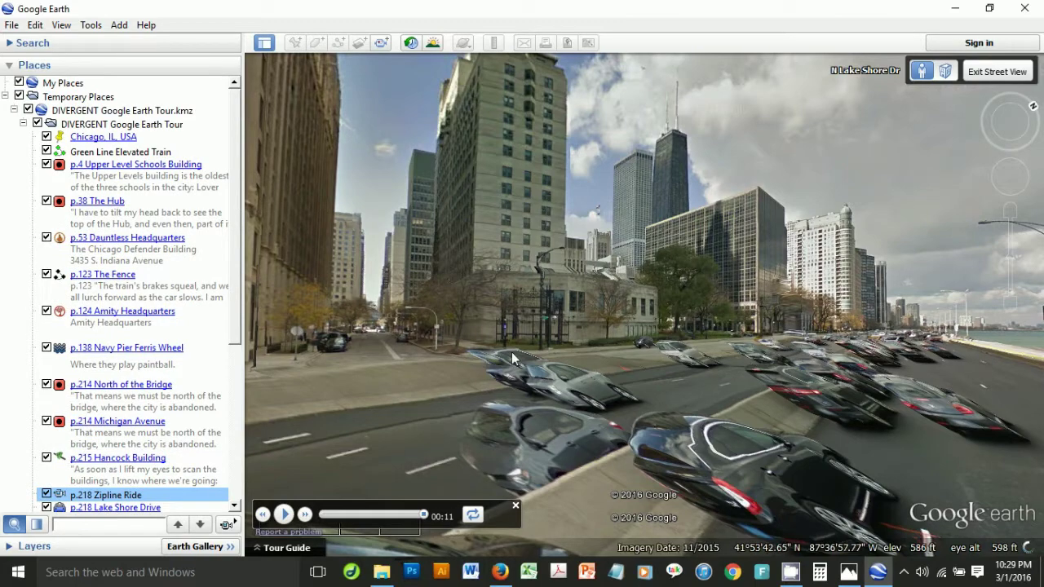
# Look all the way around N Lake Shore Dr in Street View, examining the buildings, traffic and lakefront.
pyautogui.moveTo(511, 289); pyautogui.dragTo(906, 273)
pyautogui.moveTo(555, 372); pyautogui.dragTo(890, 389)
pyautogui.moveTo(676, 364); pyautogui.dragTo(767, 452)
pyautogui.moveTo(807, 123); pyautogui.dragTo(765, 351)
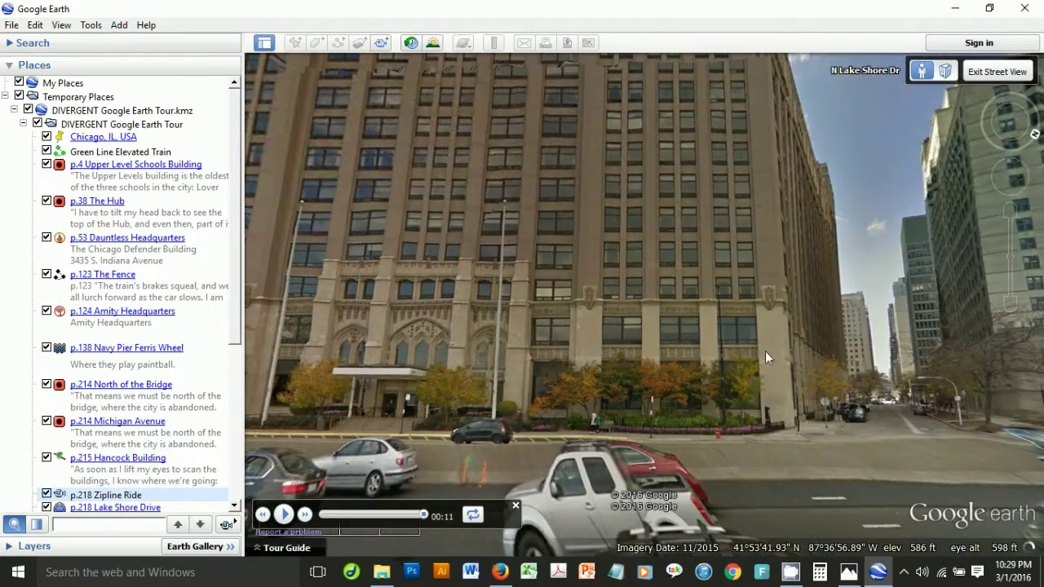
pyautogui.moveTo(701, 379); pyautogui.dragTo(622, 413)
pyautogui.moveTo(877, 343); pyautogui.dragTo(818, 369)
pyautogui.moveTo(505, 351); pyautogui.dragTo(864, 350)
pyautogui.moveTo(469, 343); pyautogui.dragTo(843, 353)
pyautogui.moveTo(746, 340); pyautogui.dragTo(717, 313)
pyautogui.moveTo(536, 321); pyautogui.dragTo(979, 296)
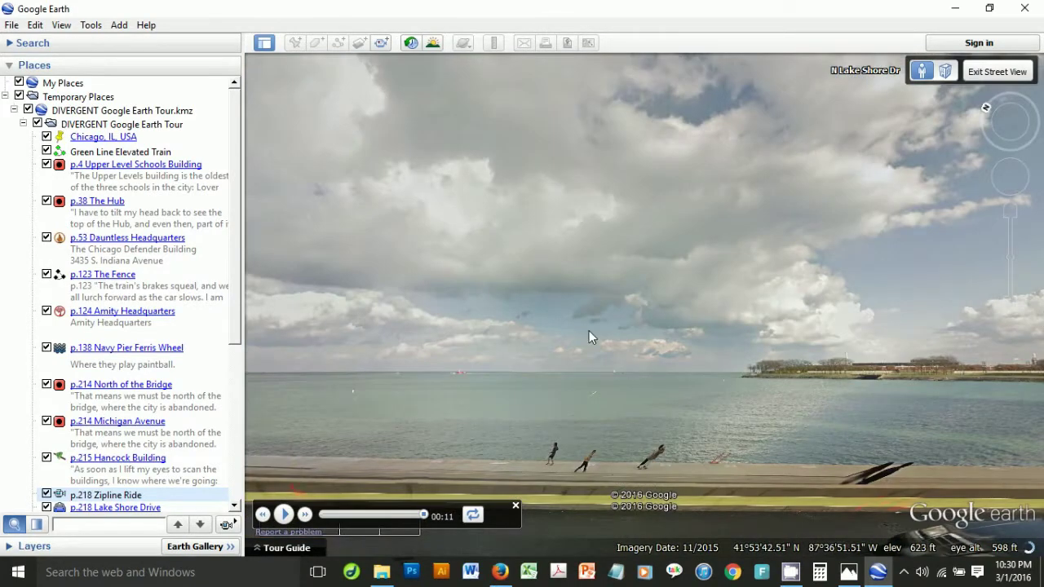
pyautogui.moveTo(590, 330); pyautogui.dragTo(950, 324)
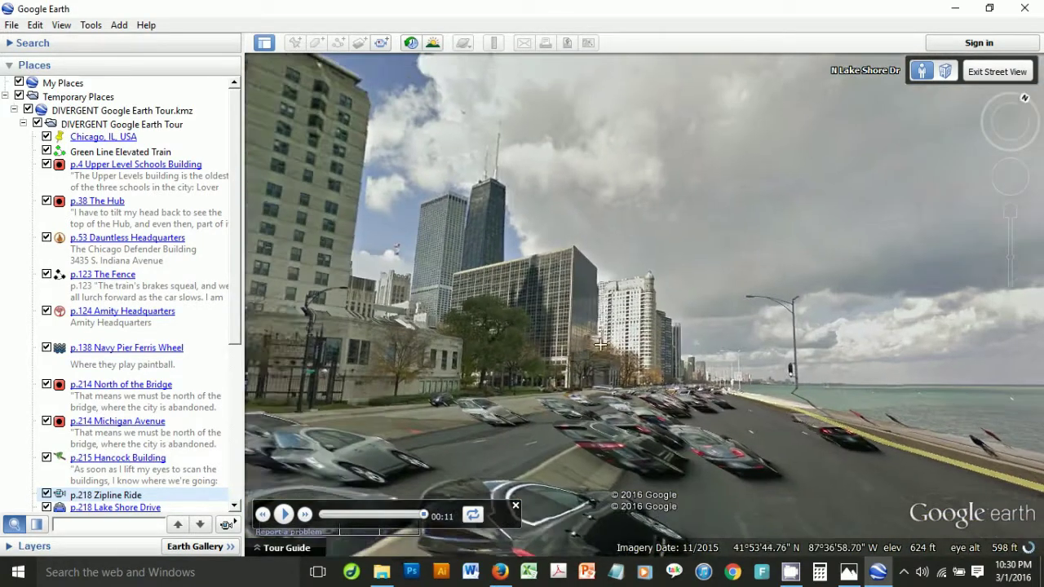
pyautogui.moveTo(587, 344); pyautogui.dragTo(889, 343)
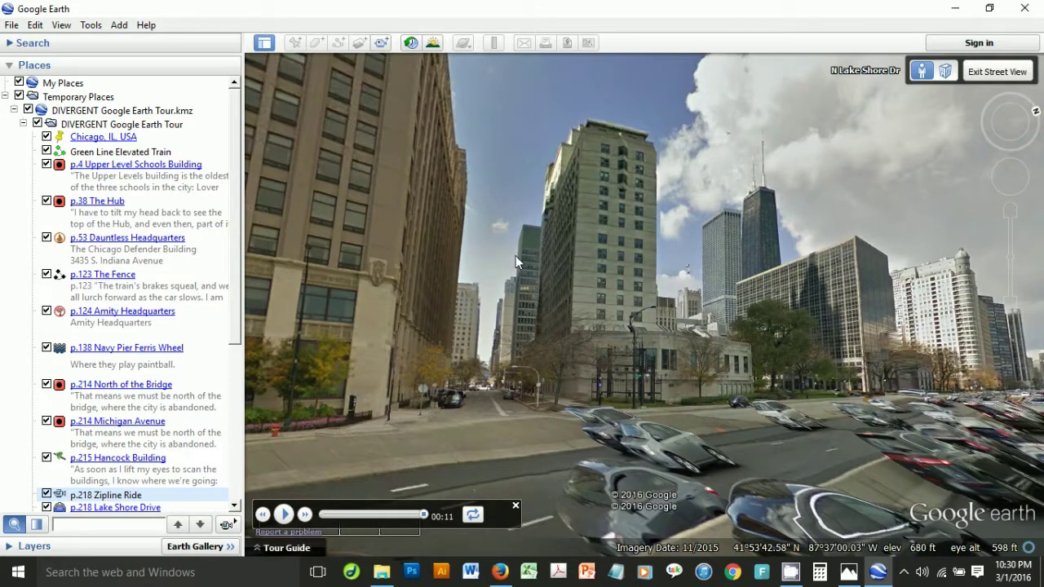